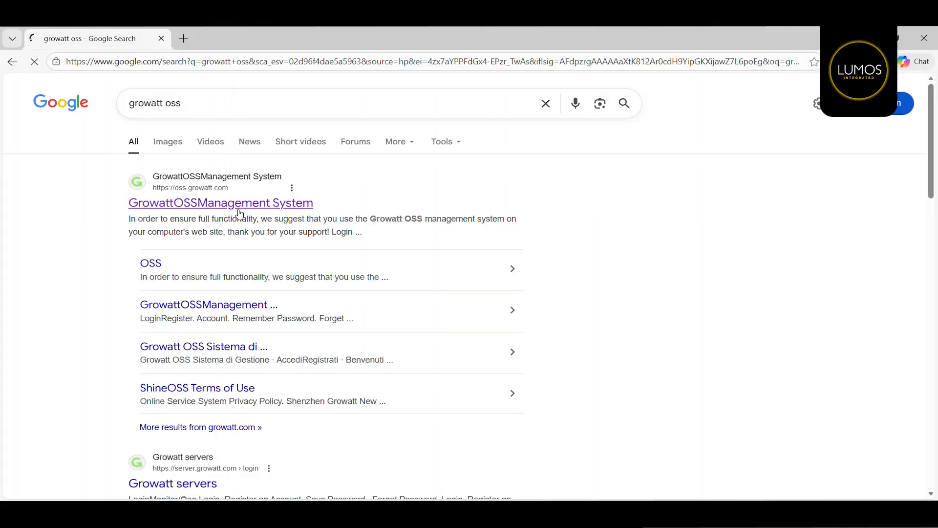
Open the Growatt OSS management system from the search results and log in with the prefilled credentials.
click(237, 201)
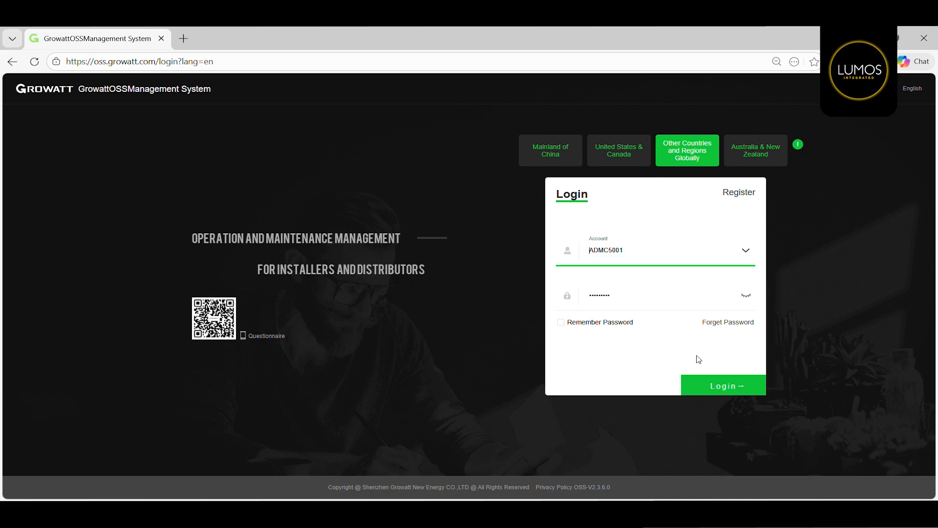
click(720, 384)
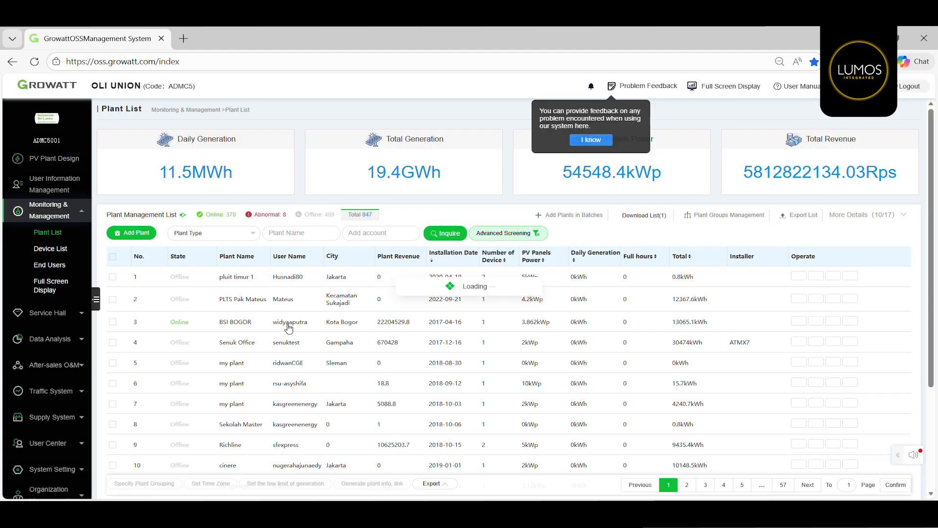
Look through the plant management list for the plants' state, power and generation data.
scroll(289, 328, down, 1)
scroll(289, 327, down, 1)
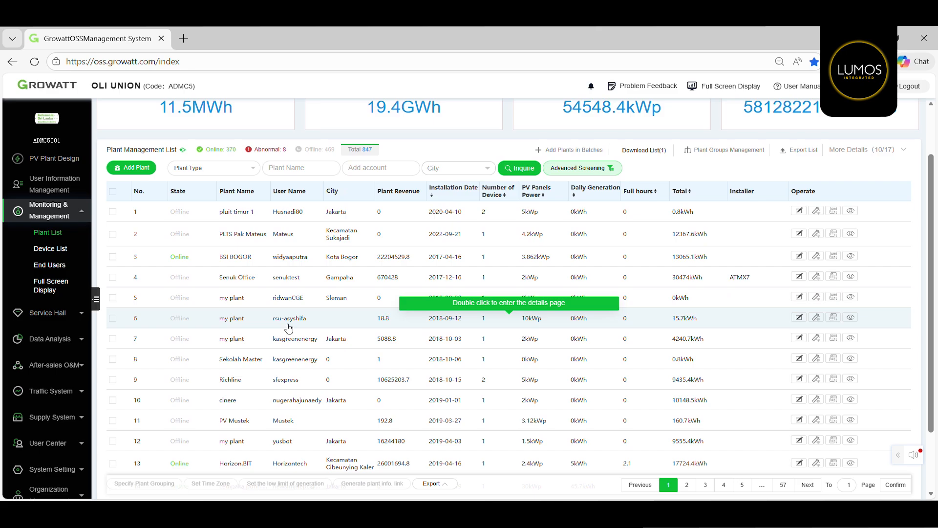
scroll(289, 328, down, 2)
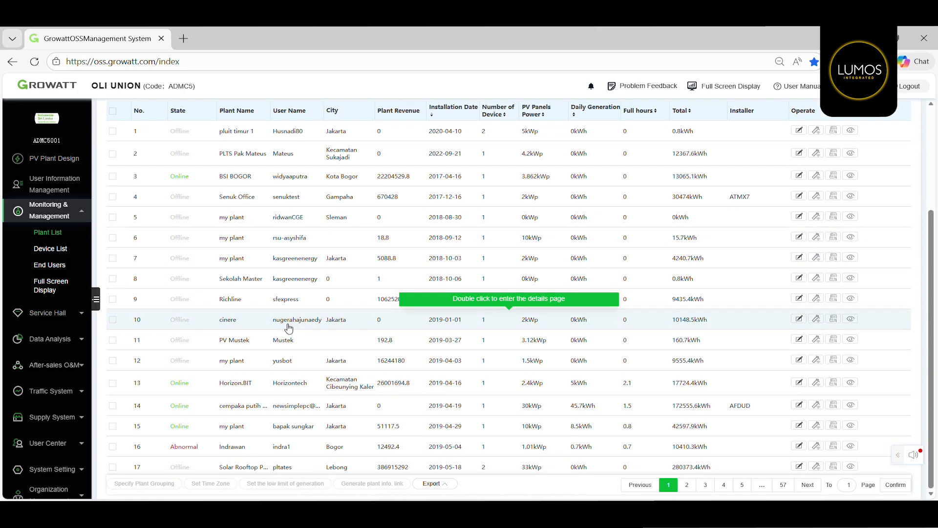
scroll(289, 327, up, 3)
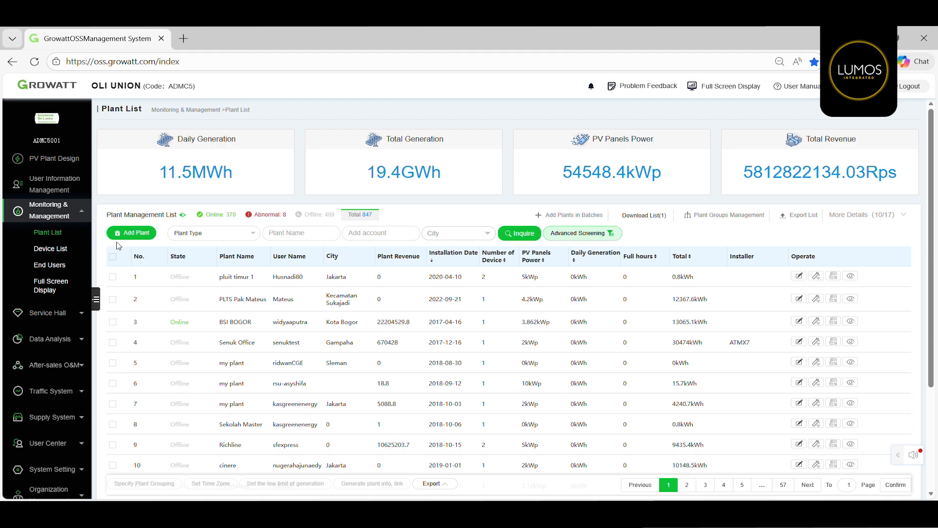
Open the Device List and examine the on-grid inverters, their states and the serial number search option.
click(52, 249)
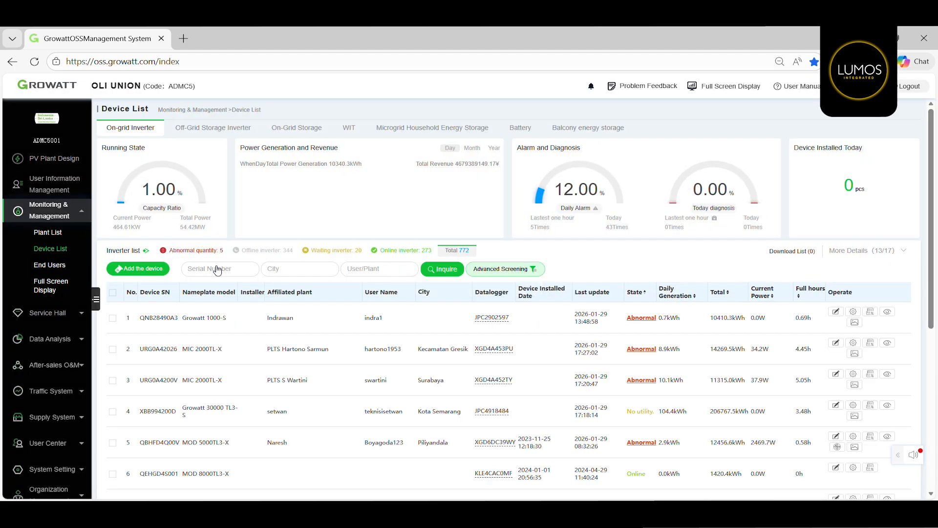
scroll(217, 270, down, 2)
scroll(217, 269, up, 3)
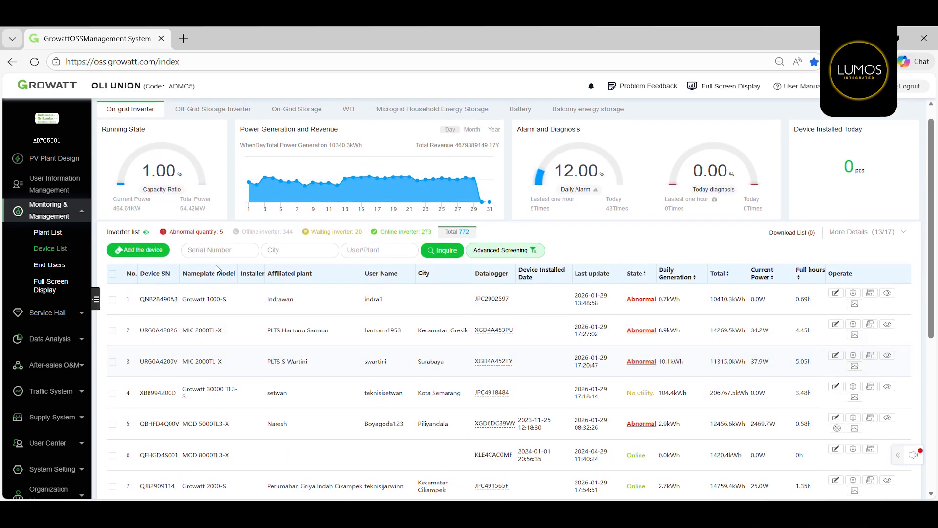
click(227, 252)
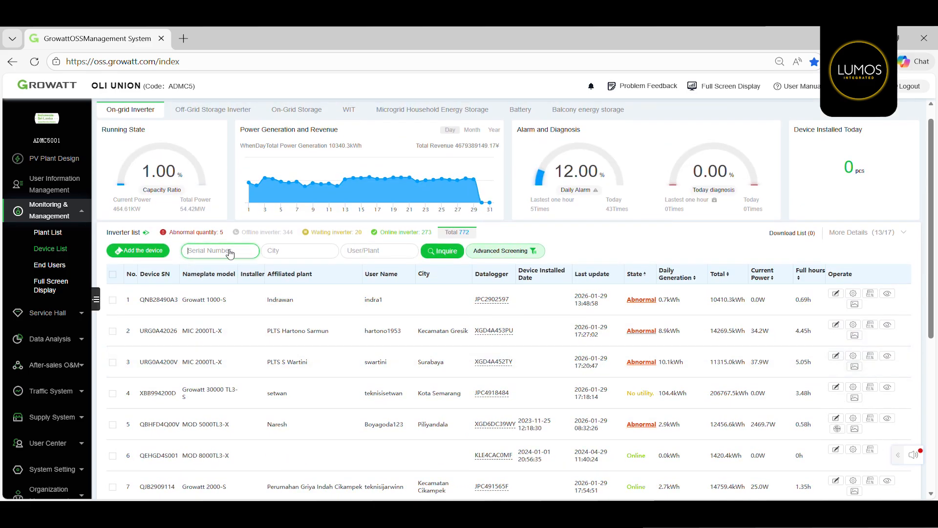
scroll(389, 293, down, 4)
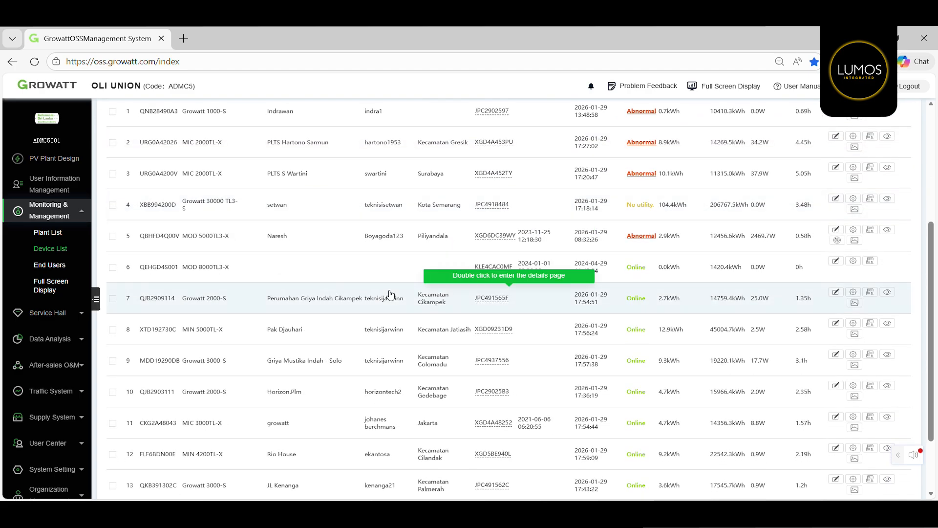
scroll(390, 293, down, 2)
scroll(390, 293, up, 5)
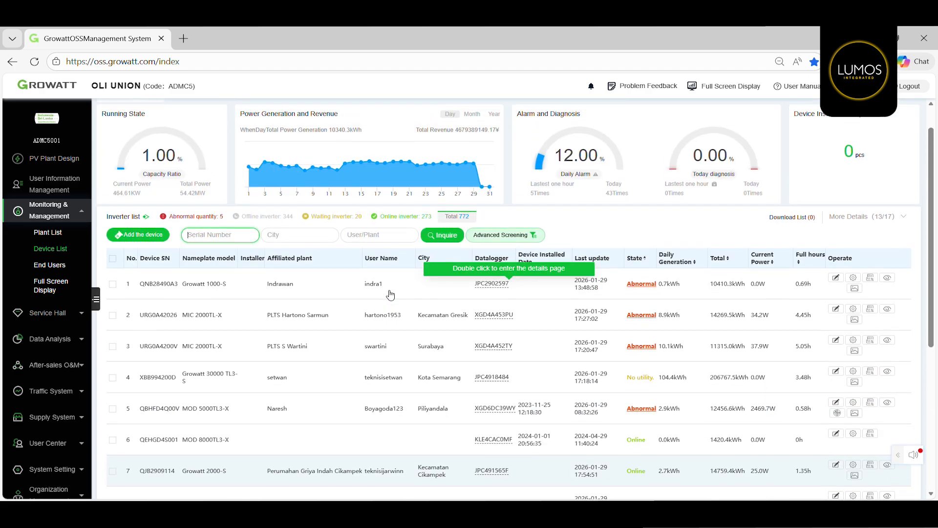
scroll(389, 293, down, 1)
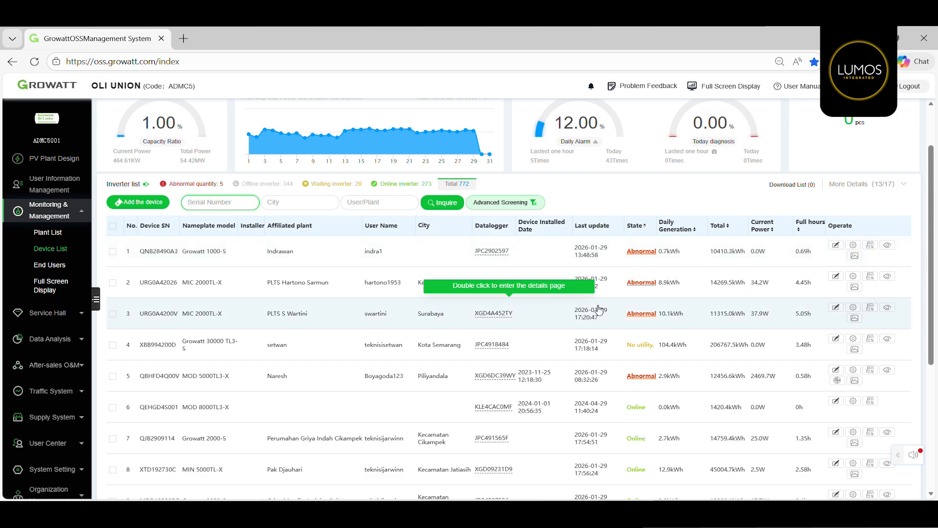
scroll(598, 310, up, 2)
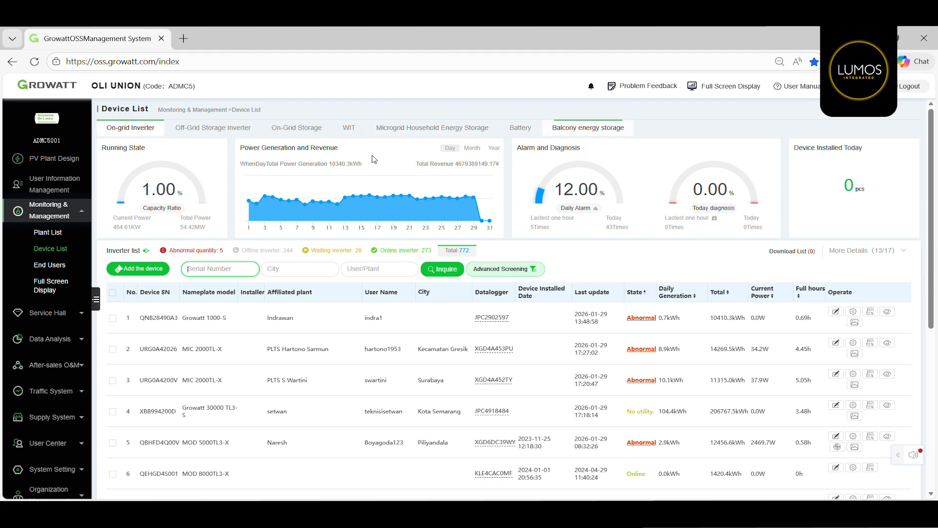
Show the WIT devices and open the settings of the WIT 5K-HU inverter.
click(354, 139)
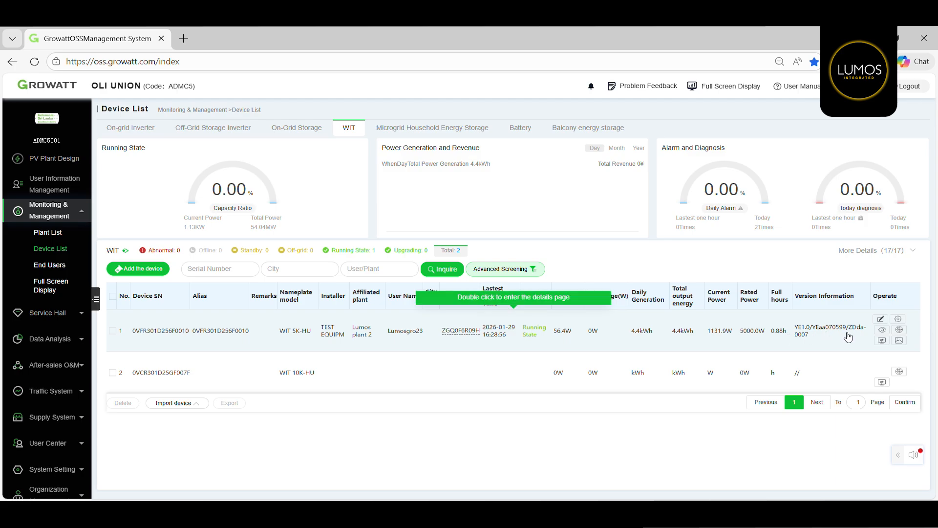
click(898, 319)
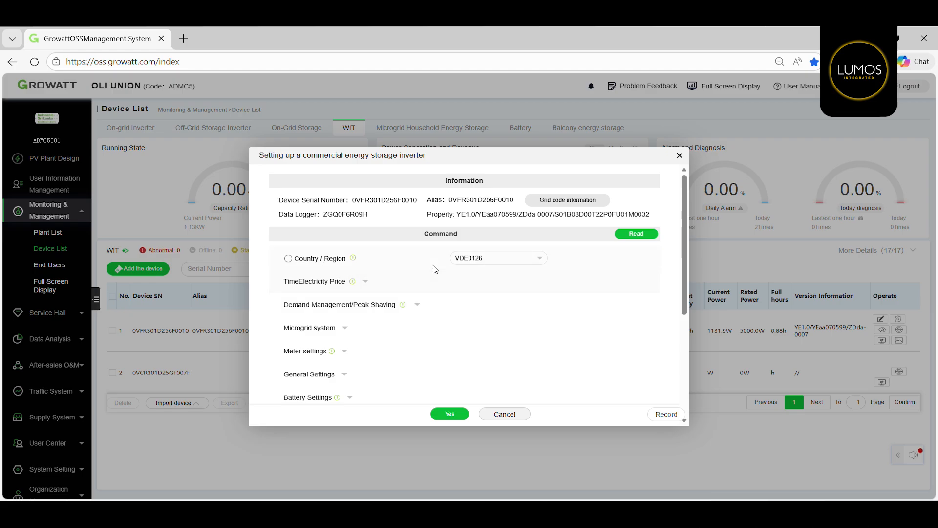
Look through the available Country / Region grid codes for the inverter without changing the choice.
click(491, 263)
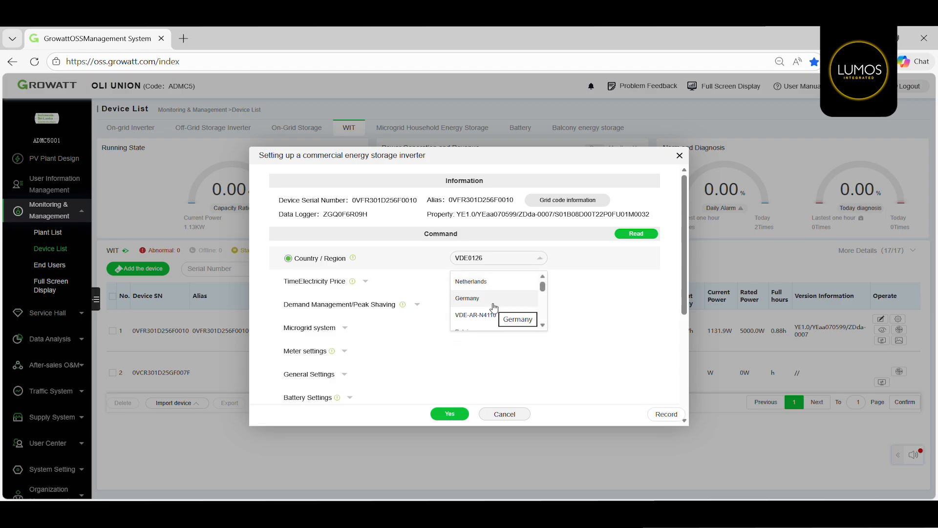
scroll(493, 308, down, 3)
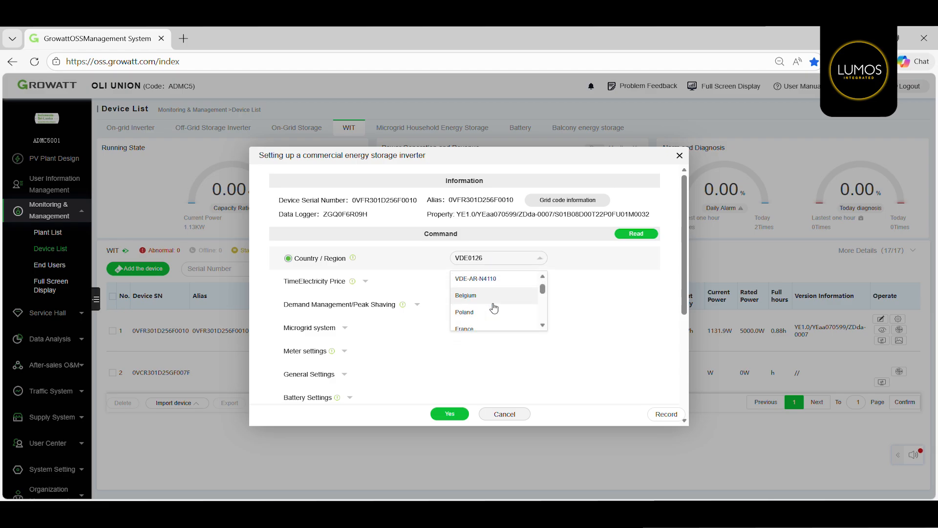
click(670, 275)
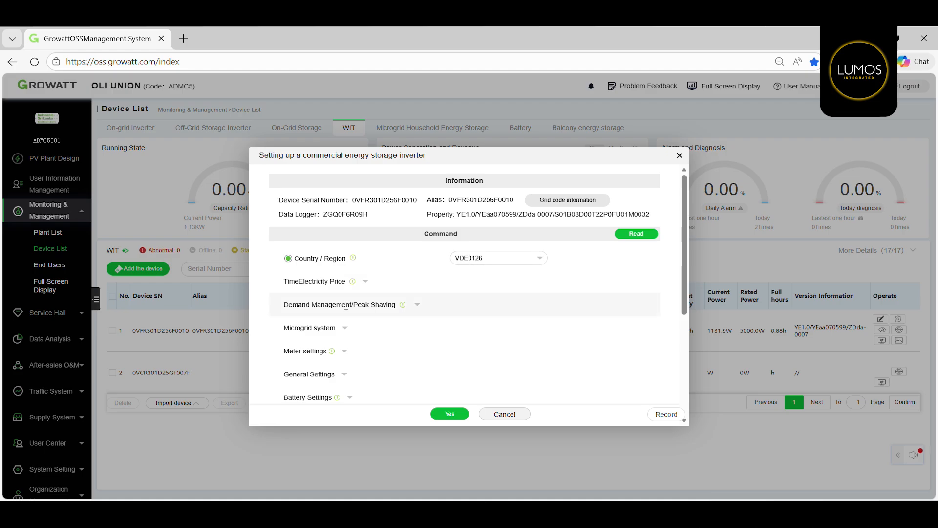
Expand the TimeElectricity Price settings, examine the time periods and their options, and collapse the section again.
scroll(347, 307, down, 1)
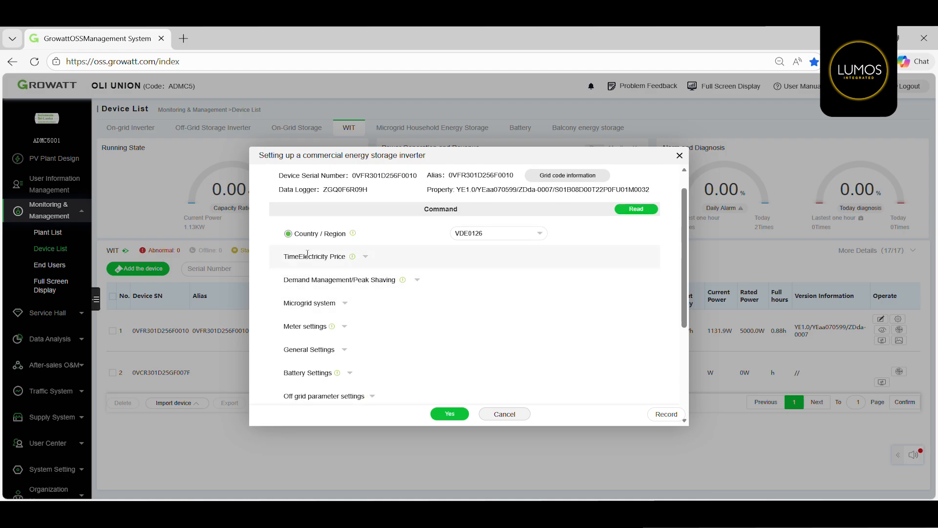
click(367, 258)
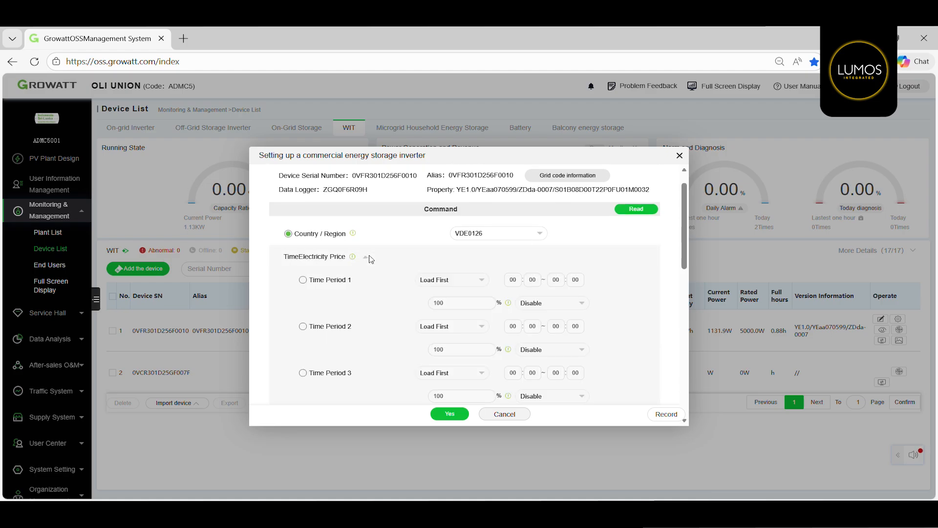
scroll(402, 296, down, 2)
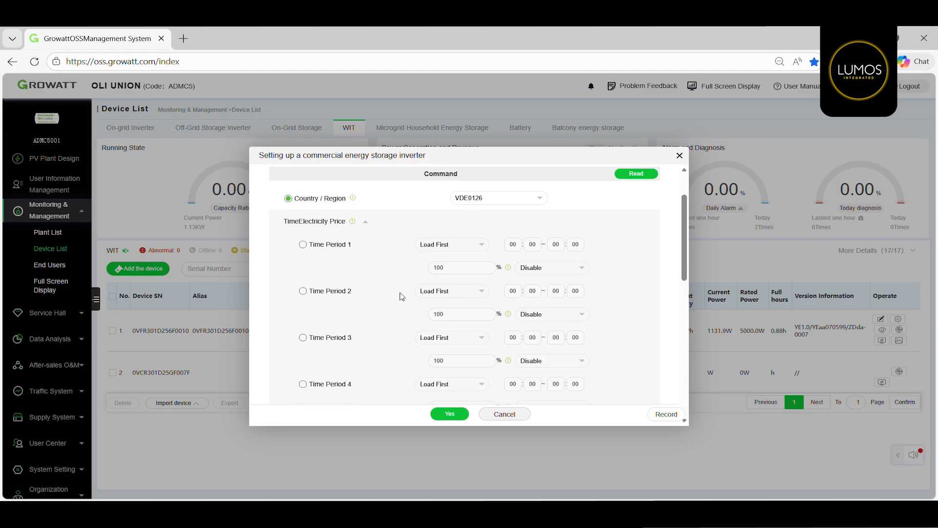
scroll(402, 297, down, 3)
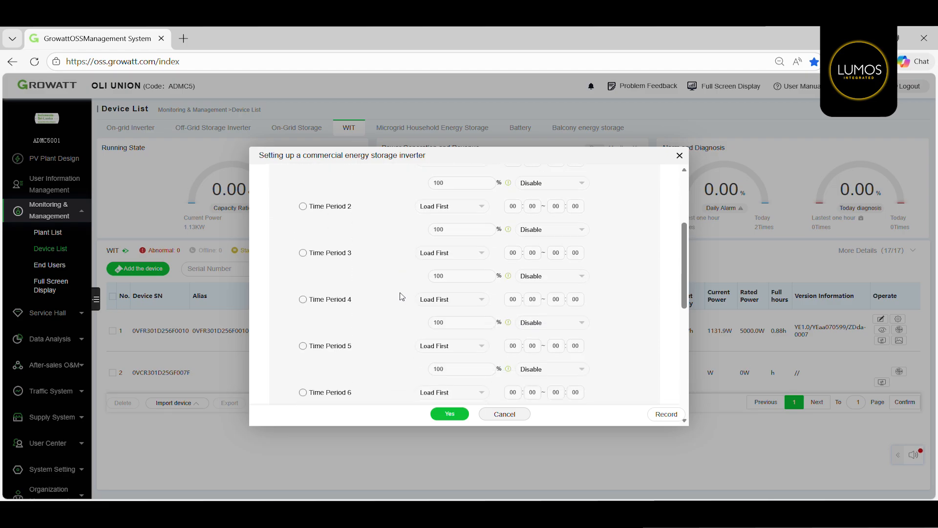
scroll(402, 296, down, 3)
scroll(402, 297, up, 1)
scroll(402, 297, up, 5)
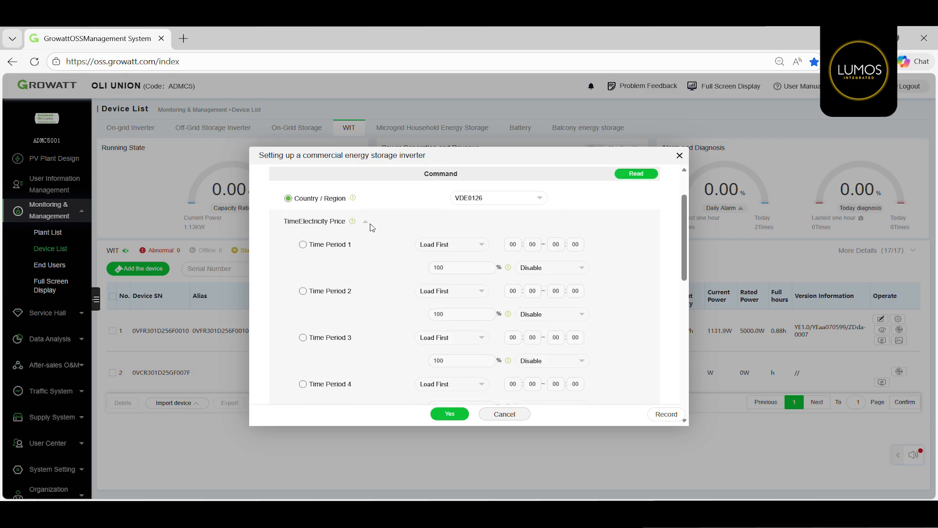
click(371, 226)
Go through the remaining inverter setting categories and expand the Advanced Setting section.
scroll(370, 254, down, 1)
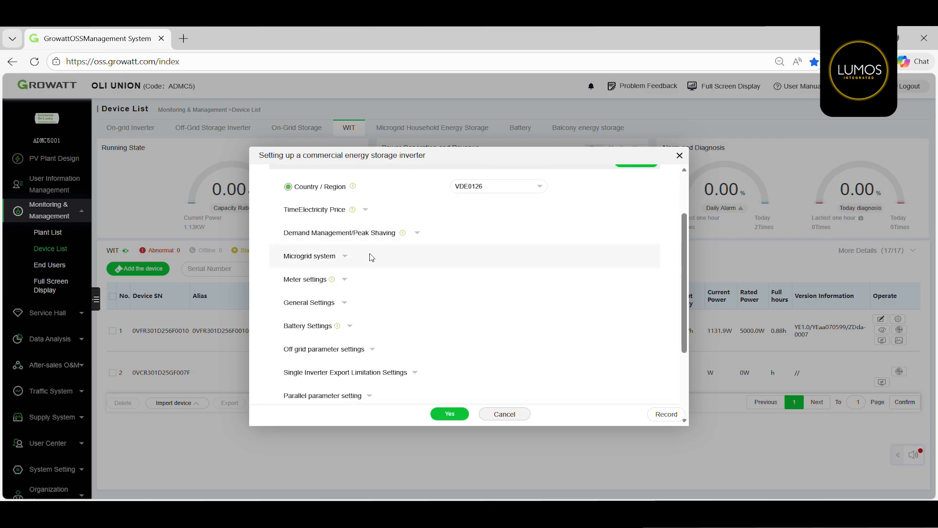
scroll(372, 257, down, 1)
click(324, 249)
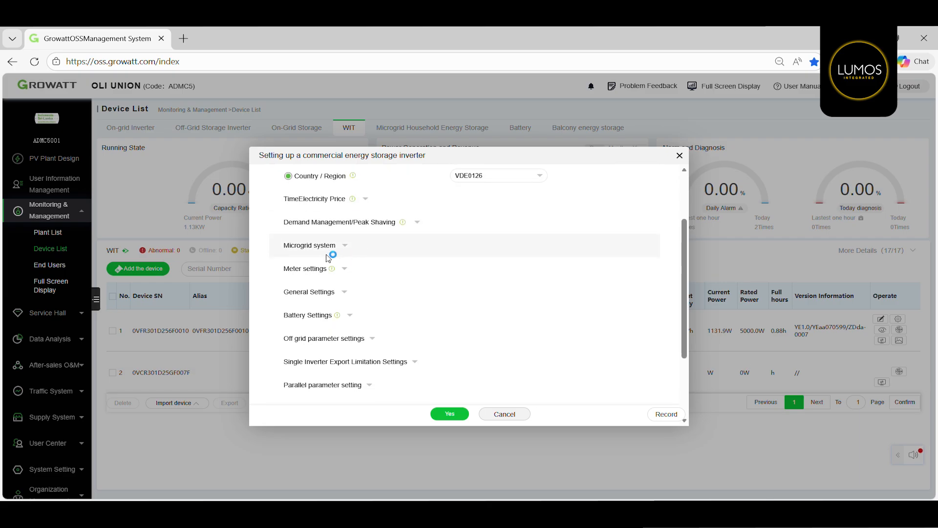
scroll(345, 254, down, 1)
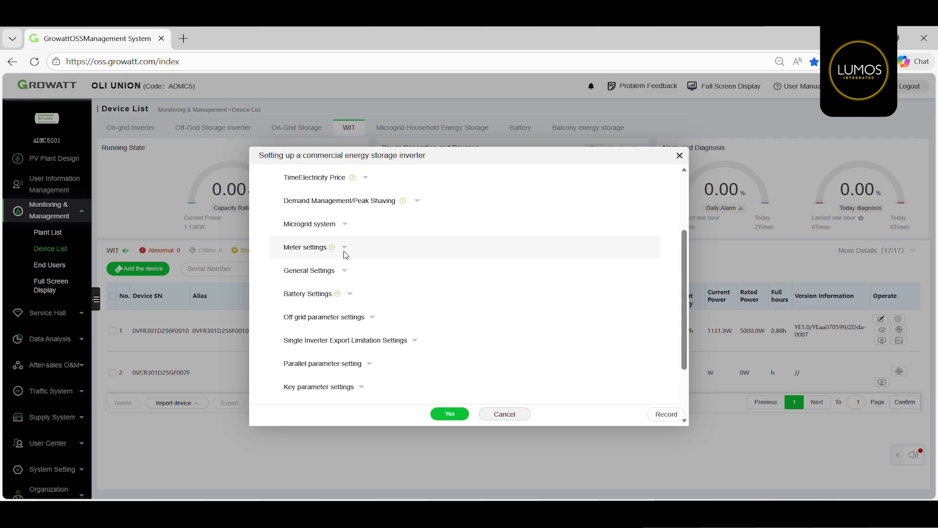
scroll(346, 254, down, 2)
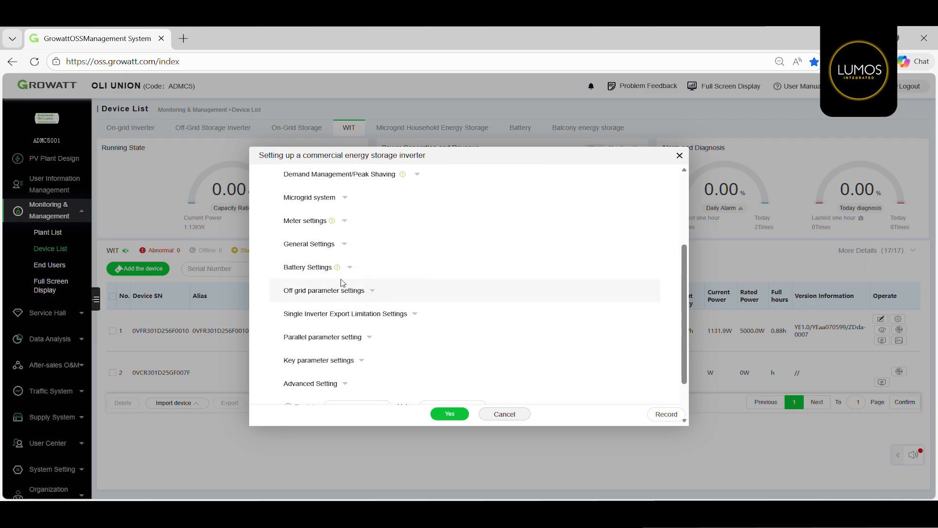
scroll(341, 261, down, 2)
scroll(340, 262, down, 1)
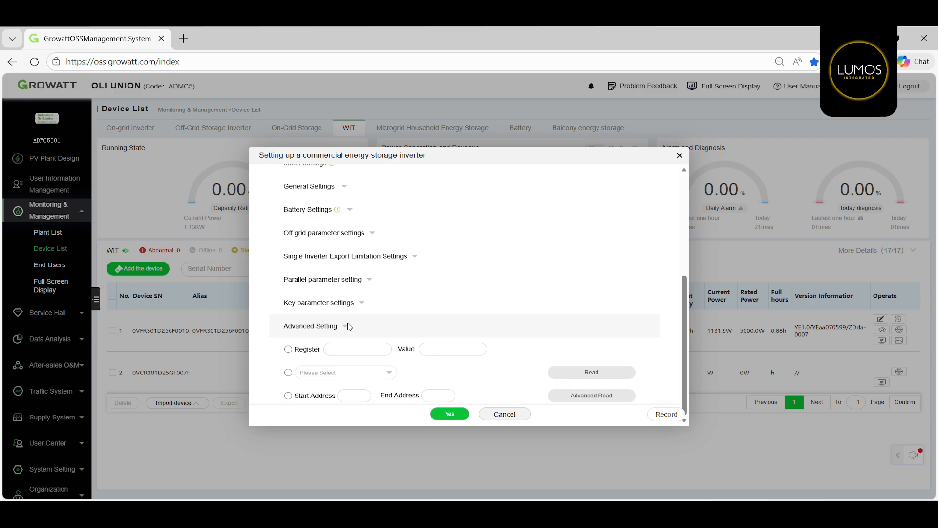
click(324, 334)
scroll(352, 328, down, 2)
click(352, 328)
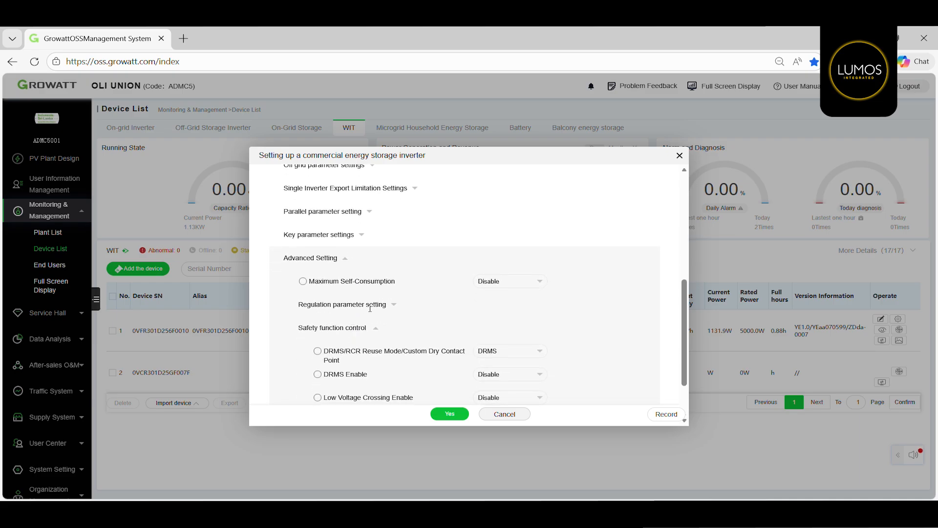
Expand Regulation parameter setting and examine the under/over frequency and voltage thresholds with their trip times.
click(400, 308)
scroll(400, 308, down, 3)
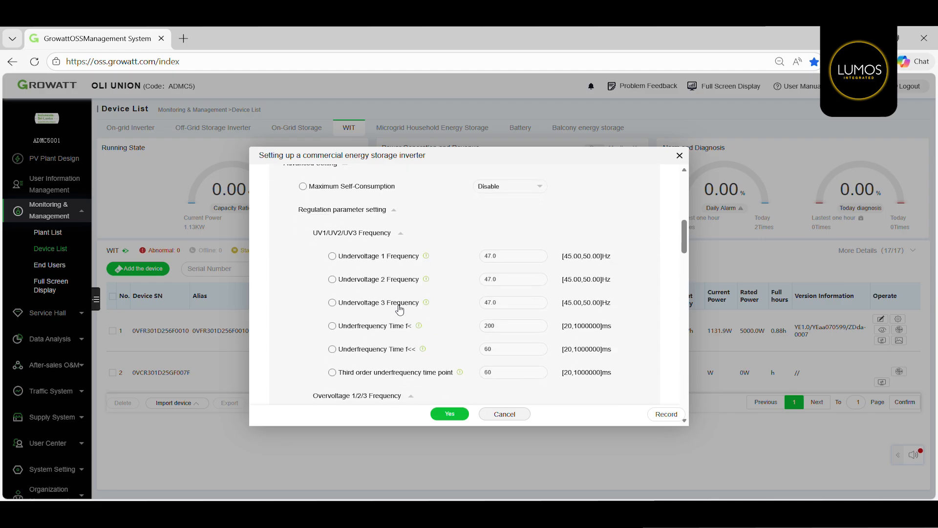
scroll(400, 308, down, 1)
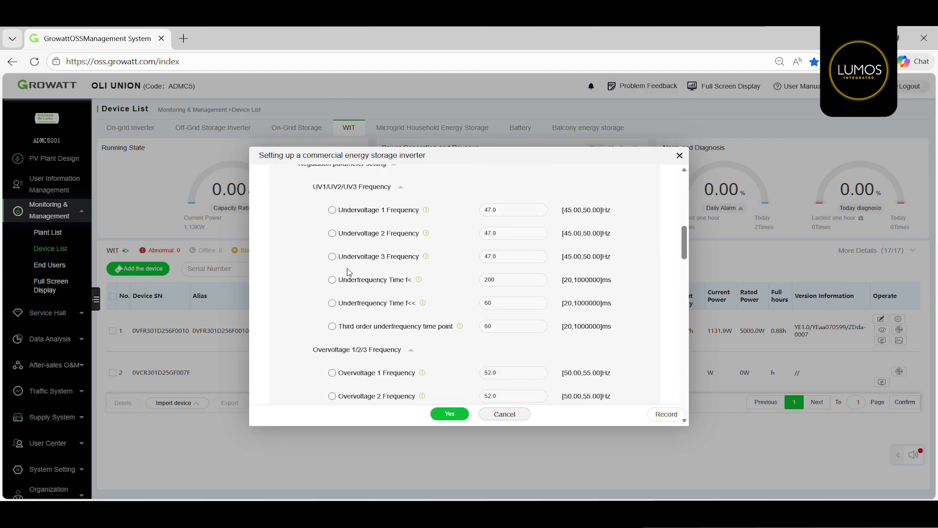
scroll(350, 272, down, 2)
scroll(354, 317, down, 6)
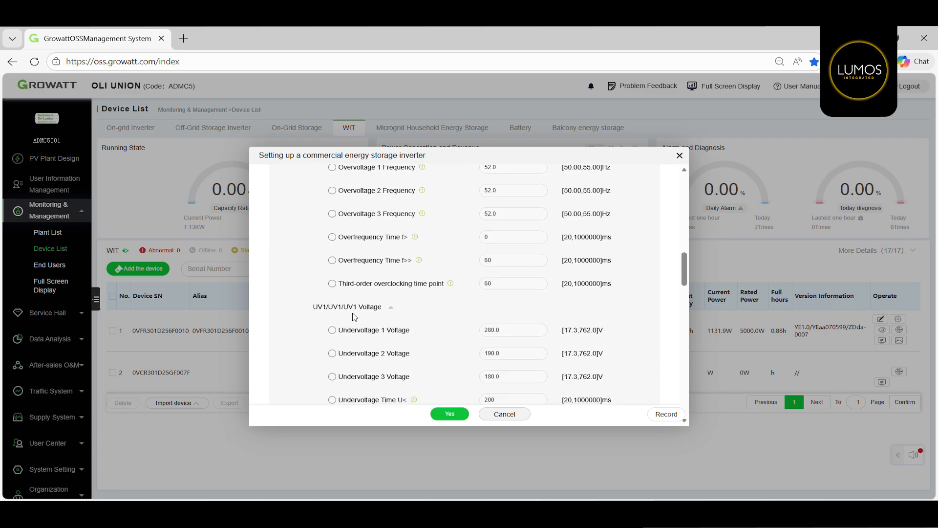
scroll(359, 320, down, 1)
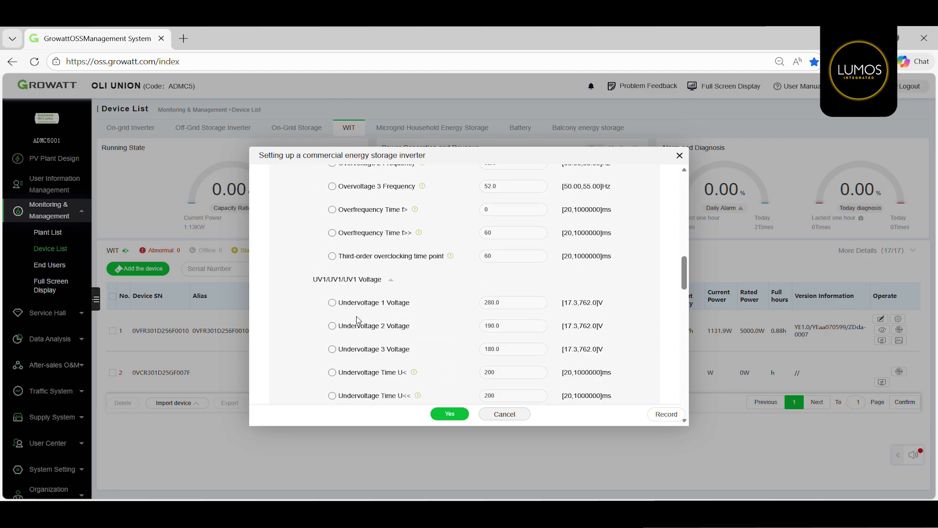
scroll(418, 335, down, 5)
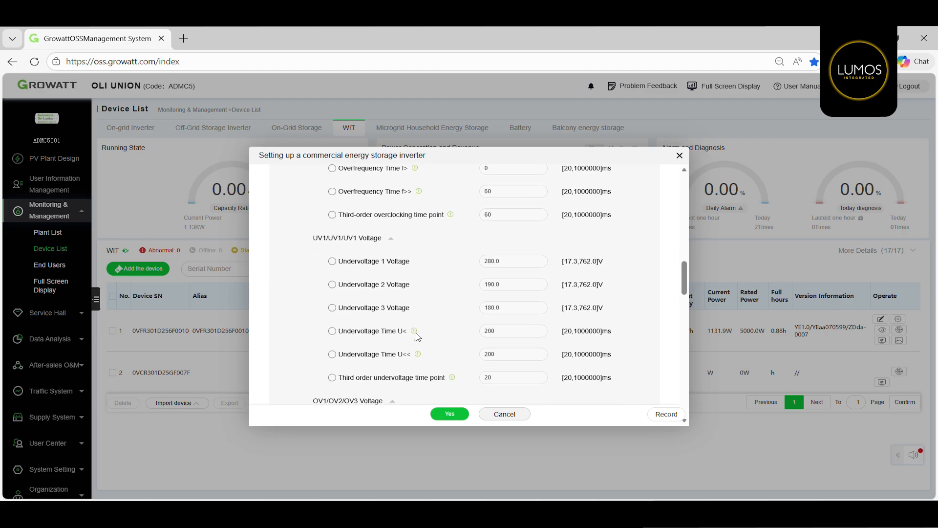
scroll(418, 337, down, 1)
scroll(418, 337, down, 5)
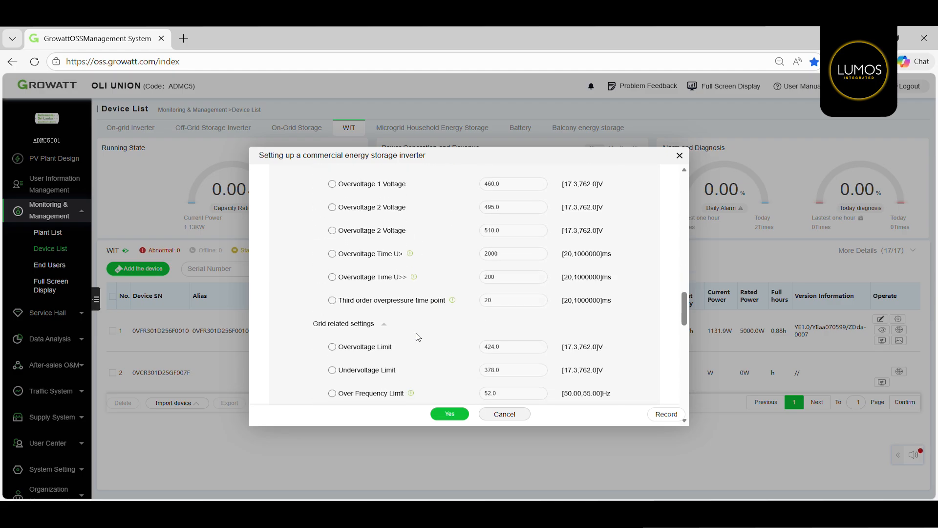
Examine the Grid related settings and the remaining regulation parameters through Grid Reconnect Wait Time and Frequency change rate enable.
scroll(418, 337, down, 2)
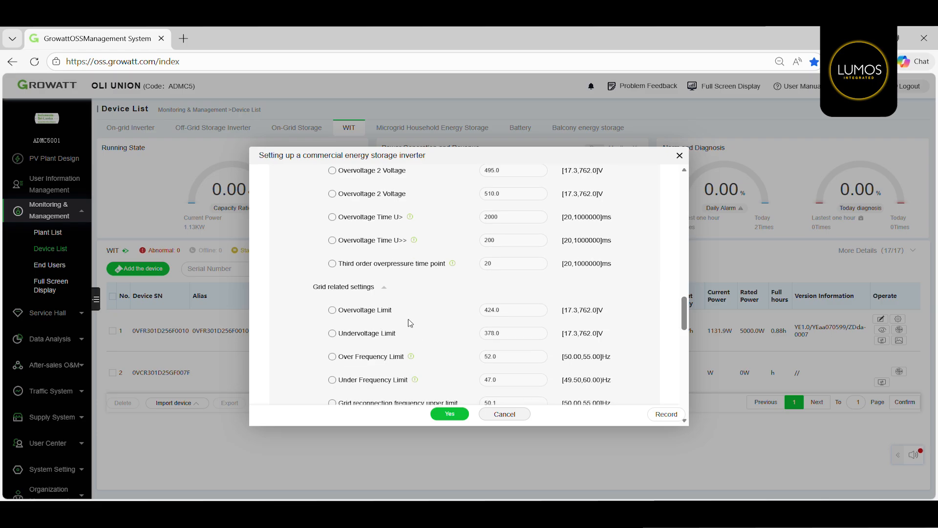
scroll(446, 341, down, 1)
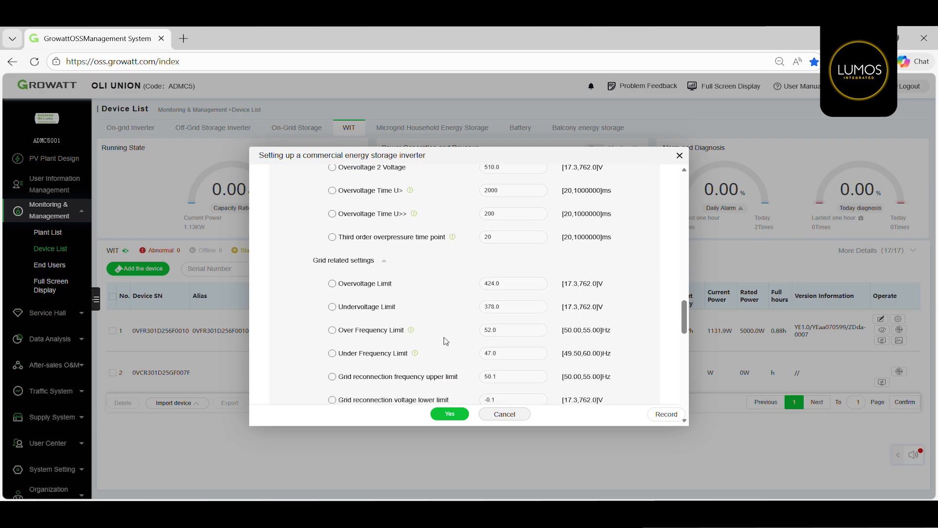
scroll(445, 341, down, 1)
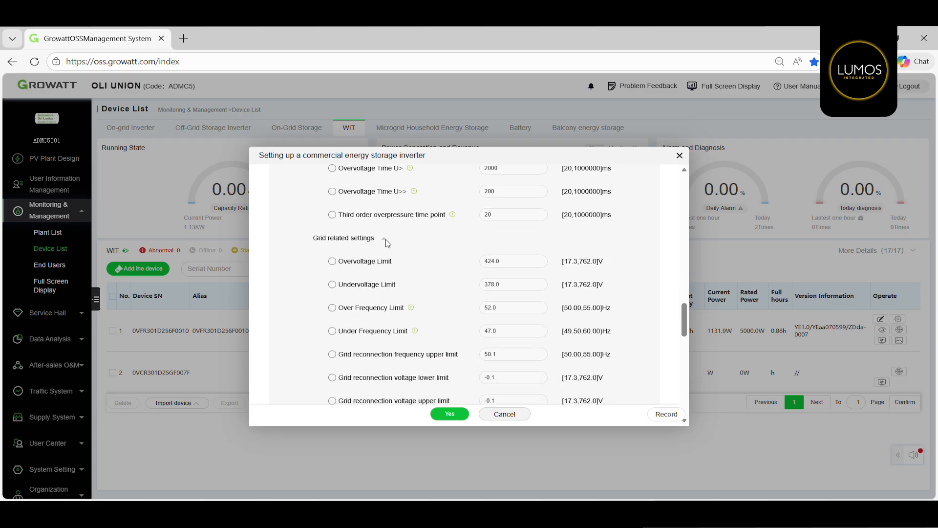
scroll(437, 285, down, 1)
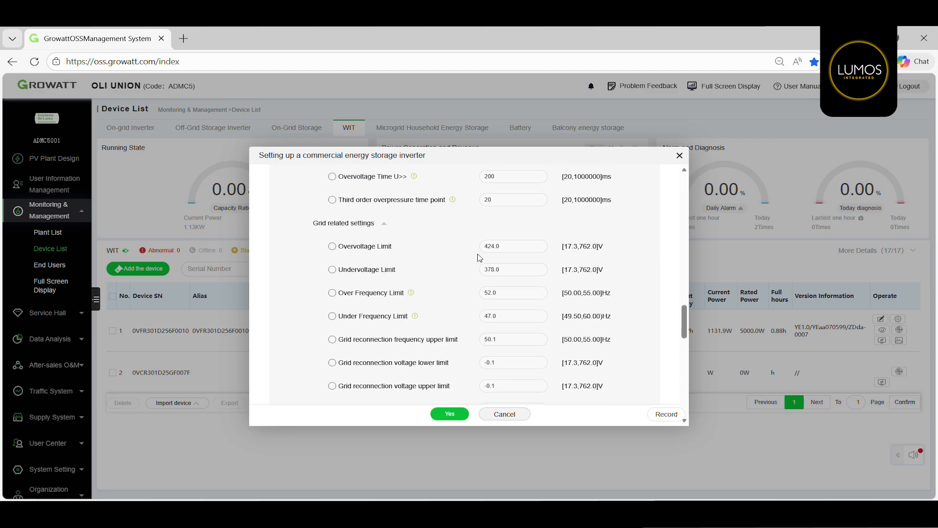
scroll(501, 343, down, 1)
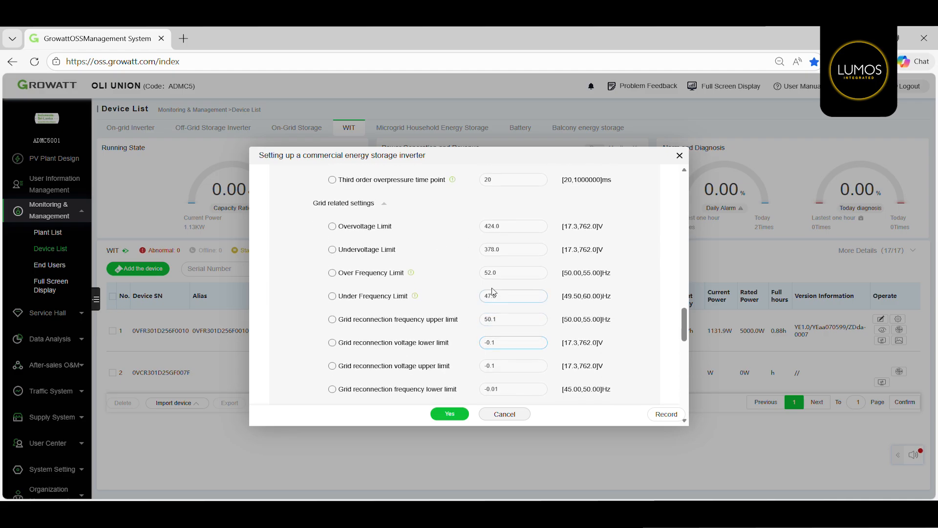
scroll(494, 293, down, 10)
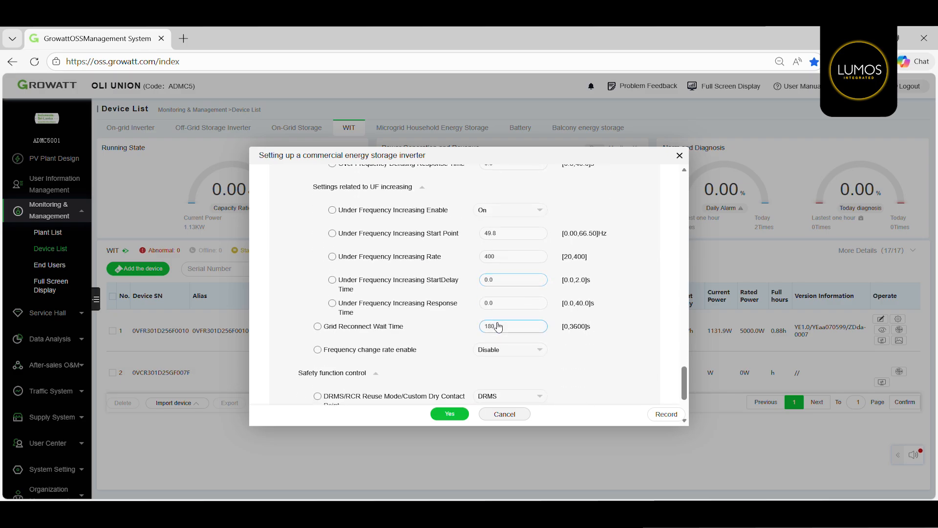
Collapse the Advanced Setting section and return to the list of inverter setting categories.
scroll(498, 327, up, 10)
scroll(499, 327, up, 10)
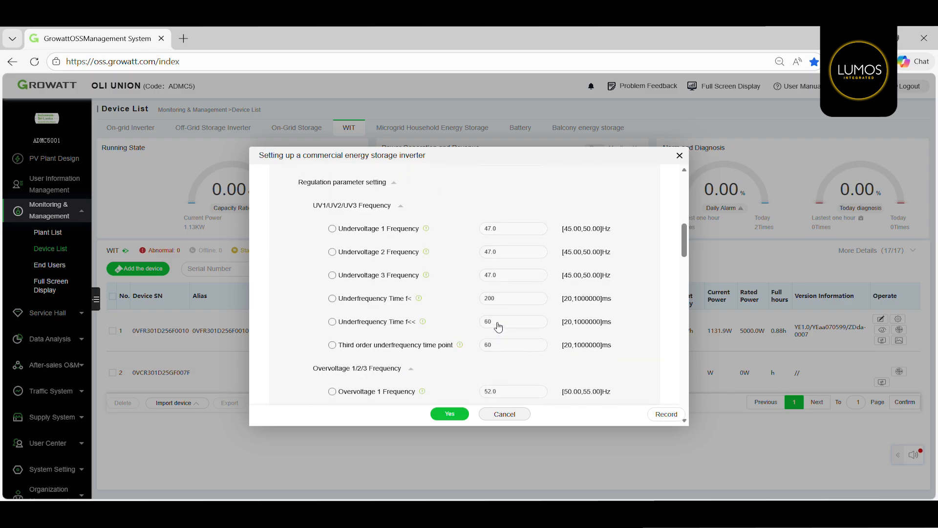
scroll(499, 327, up, 2)
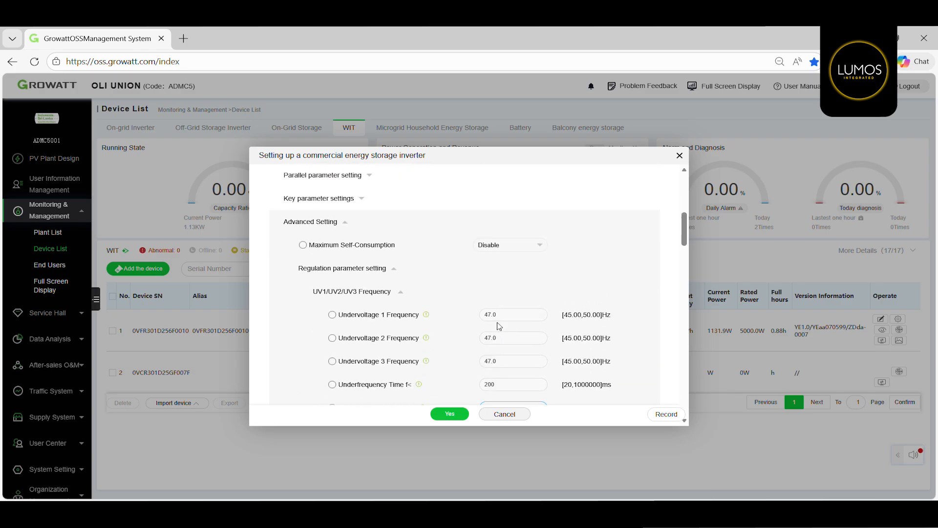
click(345, 222)
scroll(353, 266, up, 2)
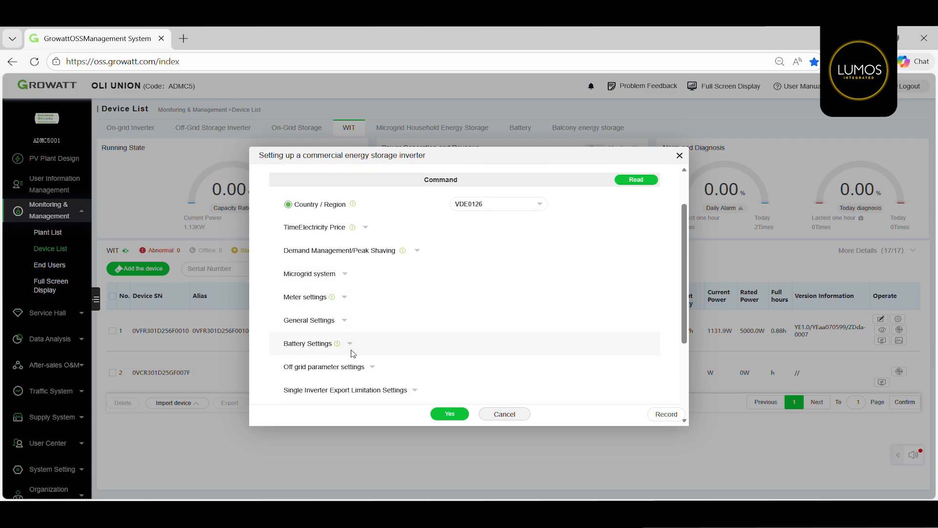
Expand Battery Settings, examine the AC charging and Battery 1 parameters, and close the inverter settings.
click(350, 344)
scroll(353, 353, down, 5)
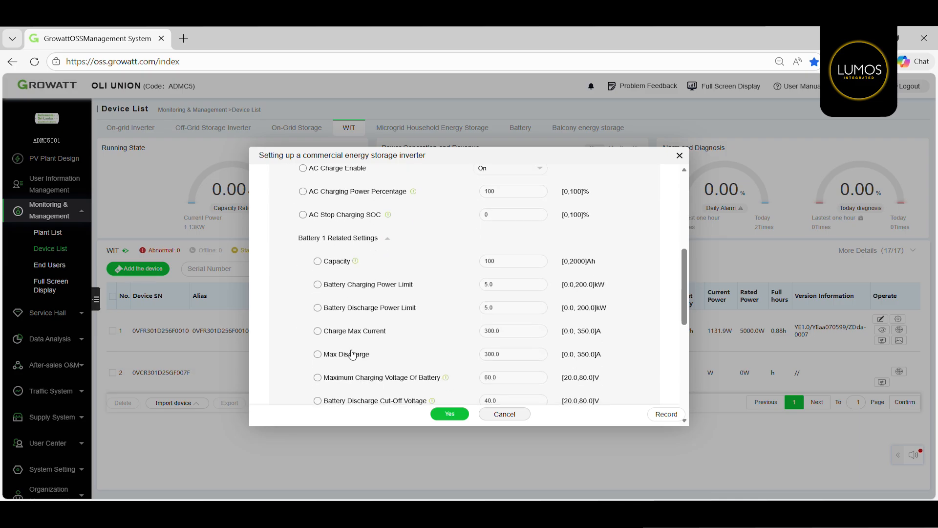
click(461, 413)
click(679, 155)
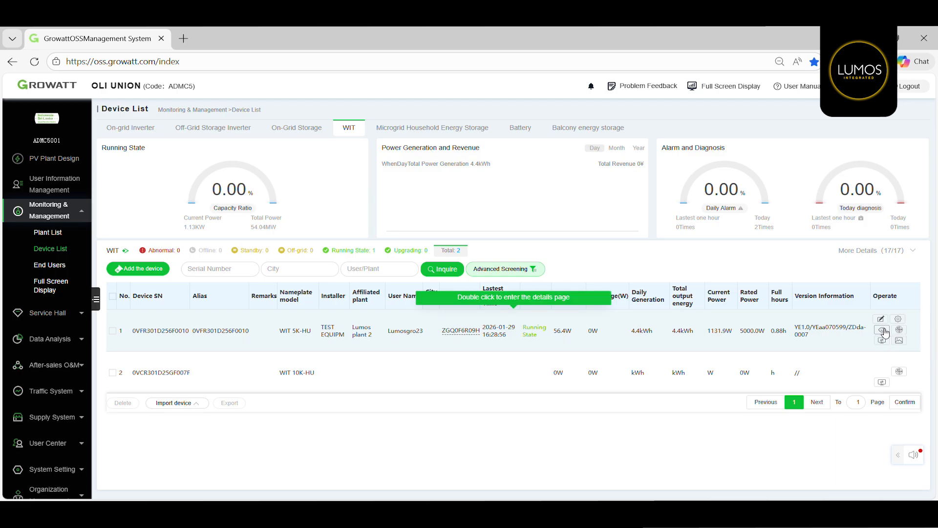
View the WIT 5K-HU inverter's plant dashboard and examine its power flow, energy totals, battery charts and photovoltaic devices.
click(882, 330)
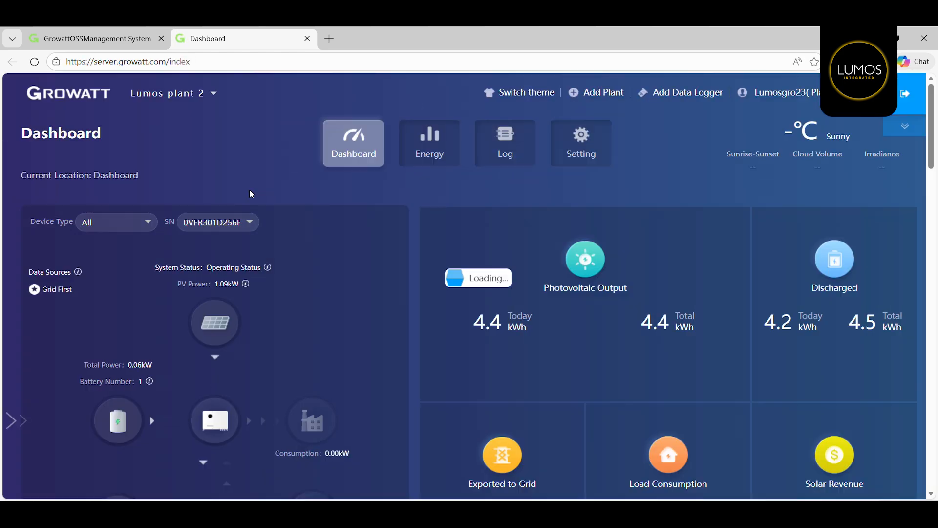
scroll(291, 312, down, 1)
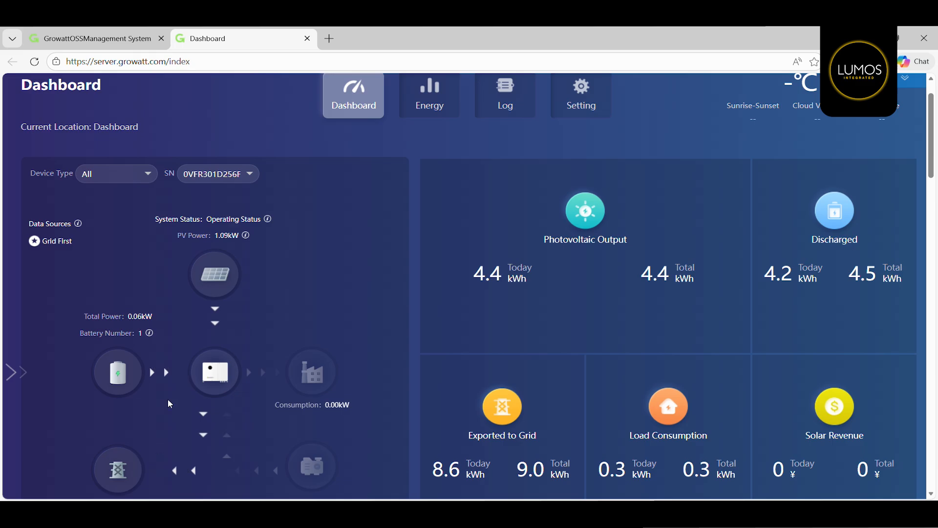
scroll(166, 416, down, 1)
scroll(166, 415, down, 1)
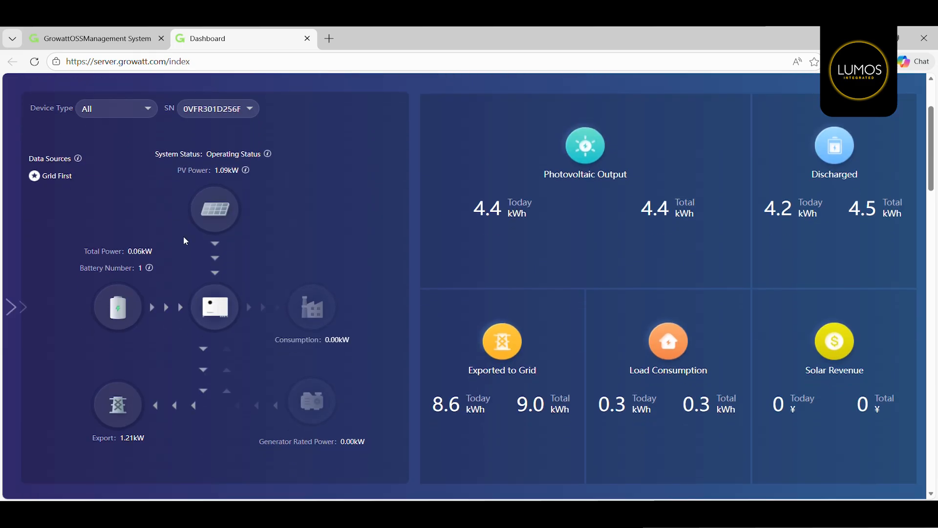
scroll(233, 333, up, 3)
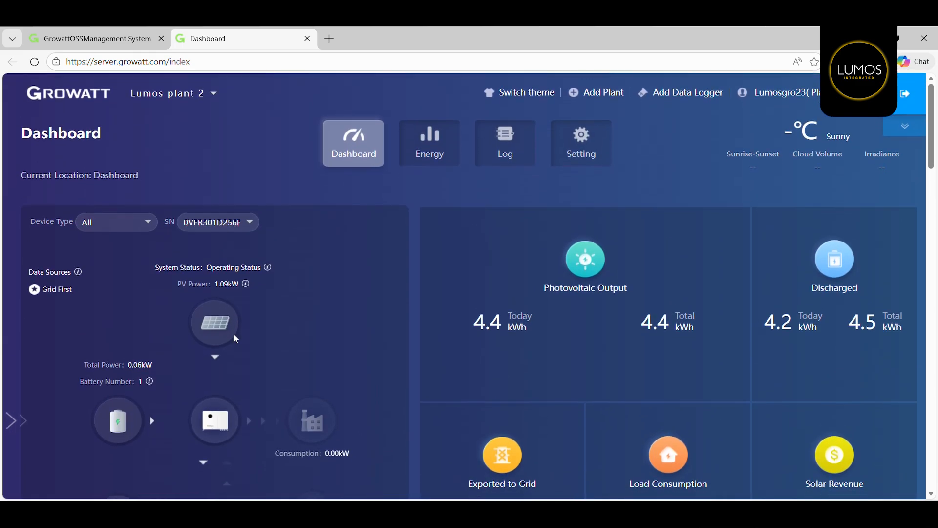
scroll(243, 322, down, 15)
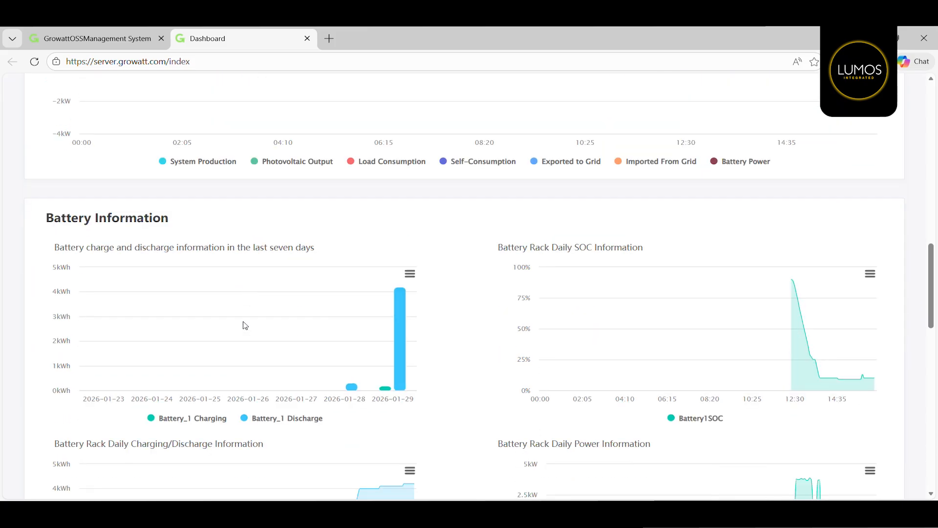
scroll(245, 326, down, 10)
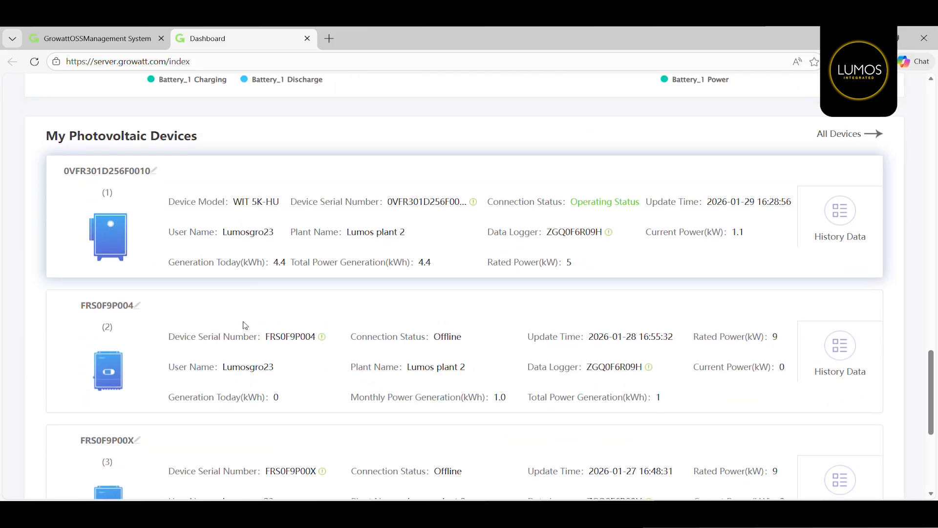
scroll(246, 326, up, 7)
scroll(245, 325, up, 15)
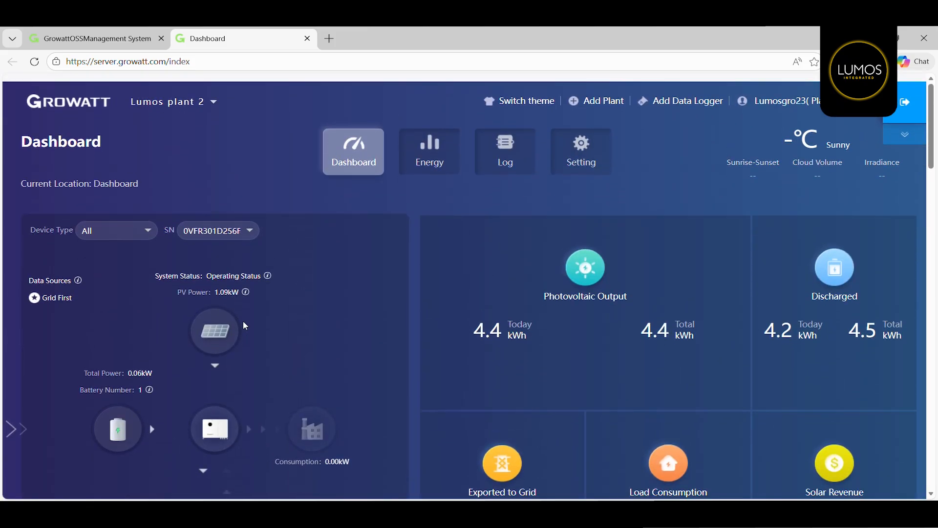
View the plant's Energy charts for 2026-01-28 and go through the Day, Month and Year generation views.
click(428, 148)
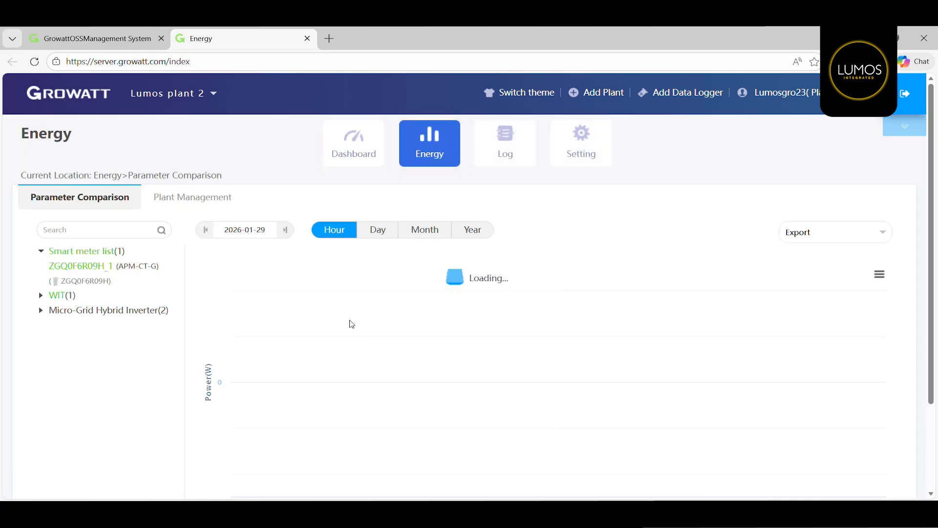
scroll(350, 323, down, 1)
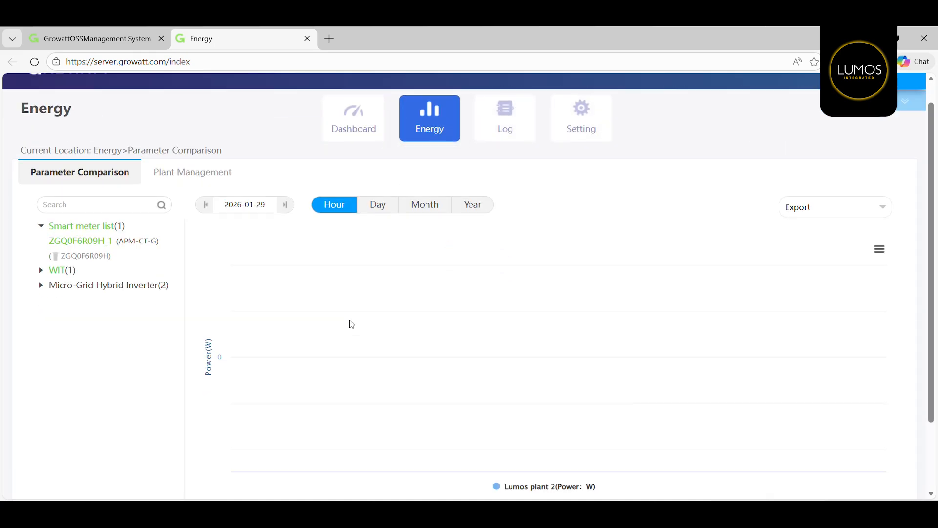
click(206, 197)
click(395, 200)
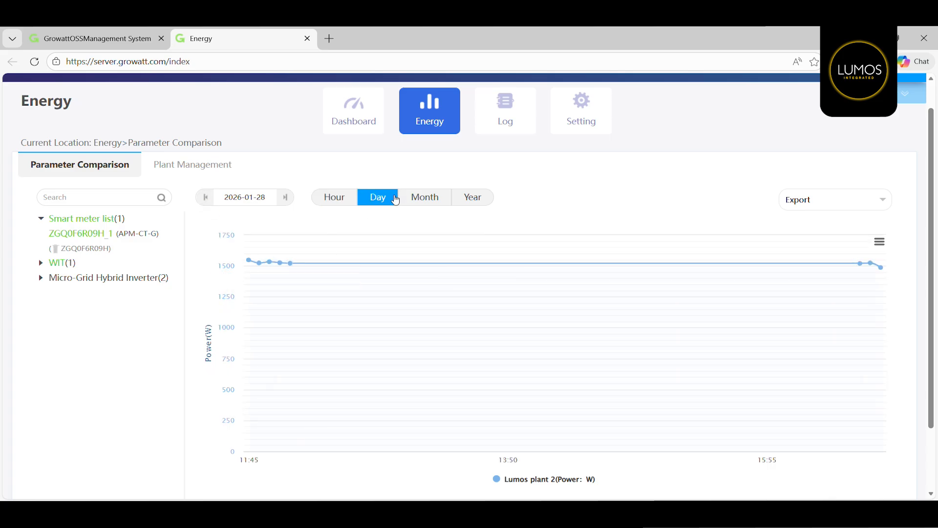
scroll(606, 239, down, 2)
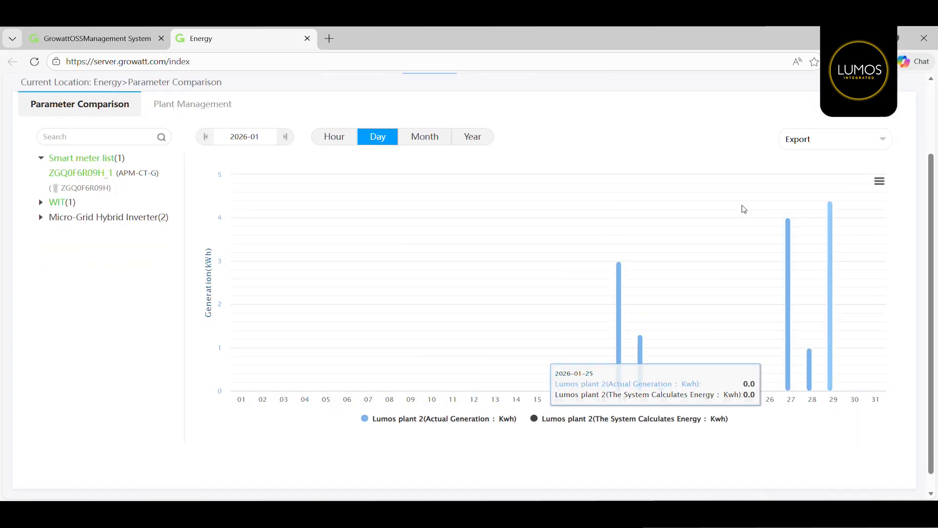
scroll(744, 210, up, 2)
click(435, 241)
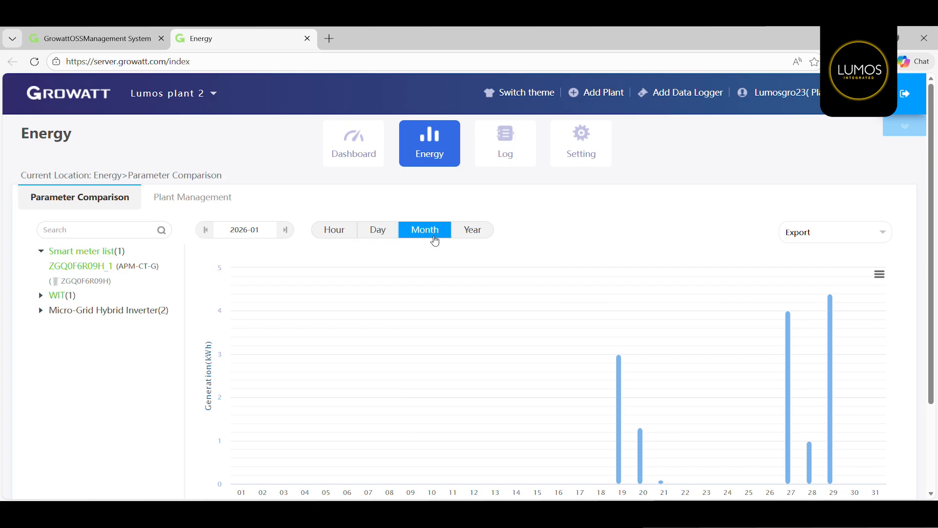
click(470, 239)
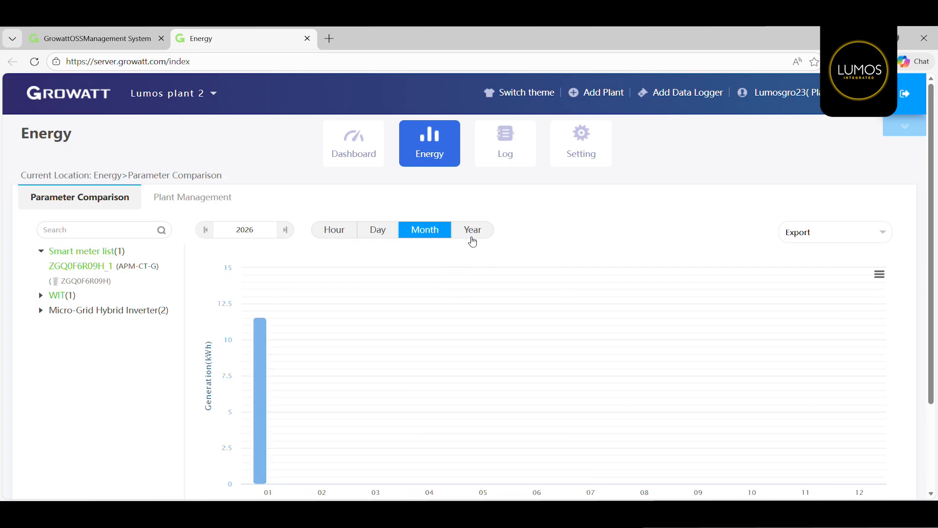
Examine the plant's Fault Log for 2026-01-29 and return to the WIT device list in the OSS Management System.
click(517, 150)
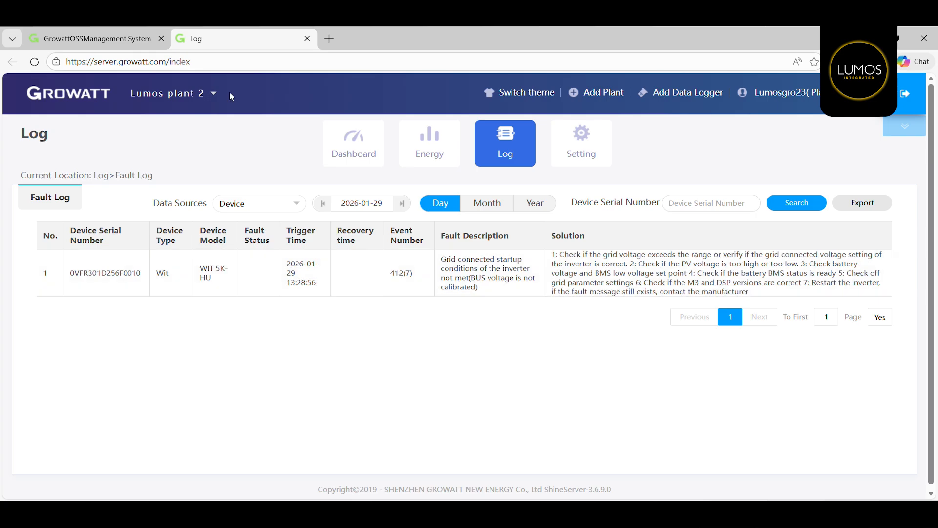
click(103, 39)
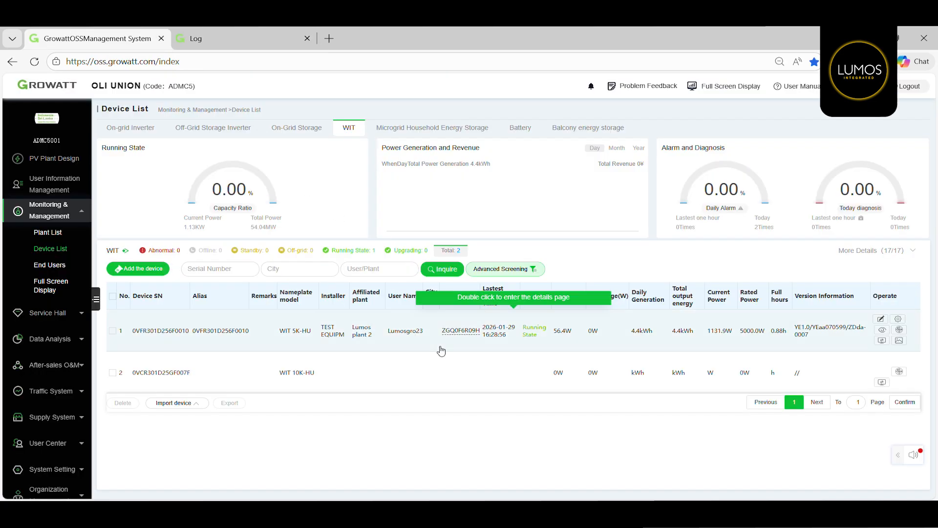